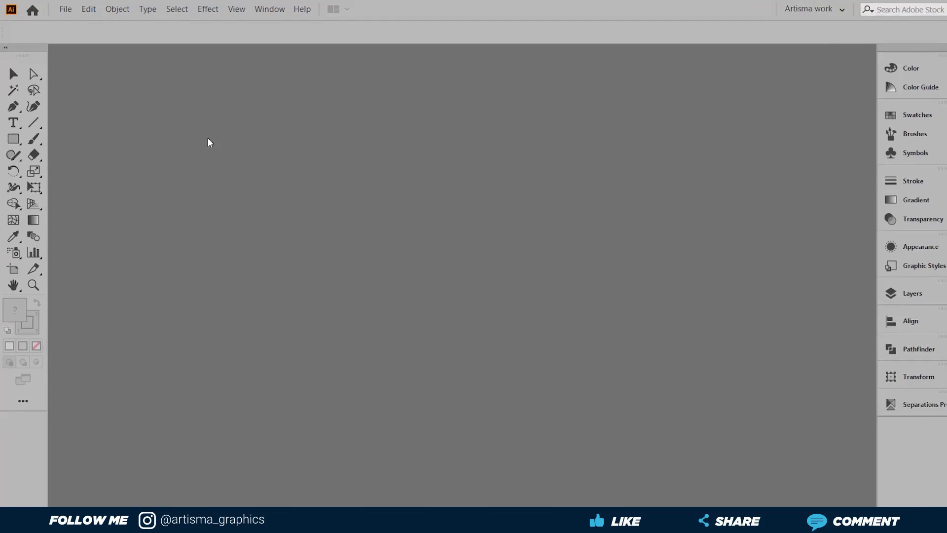
Step: Start a new document from the File menu, showing the 800 × 800 px preset
left_click(63, 10)
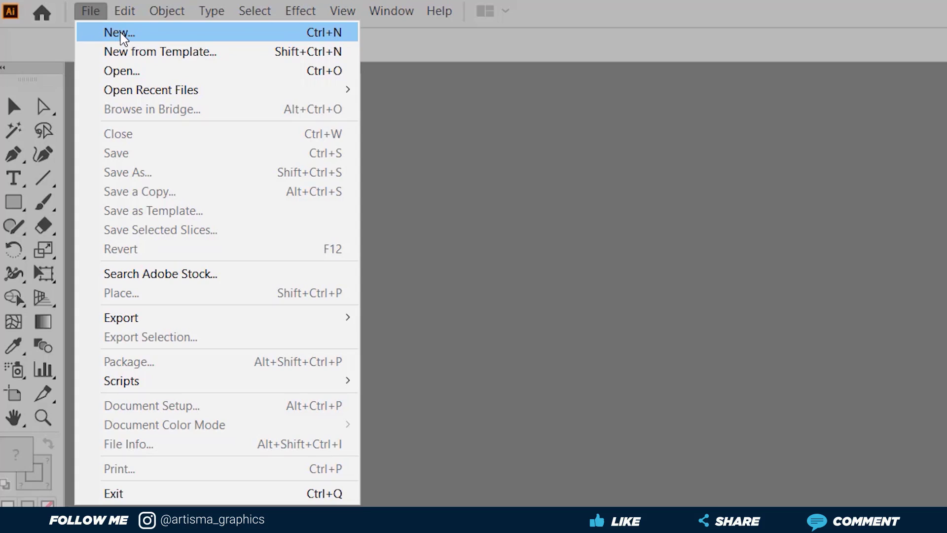
left_click(122, 38)
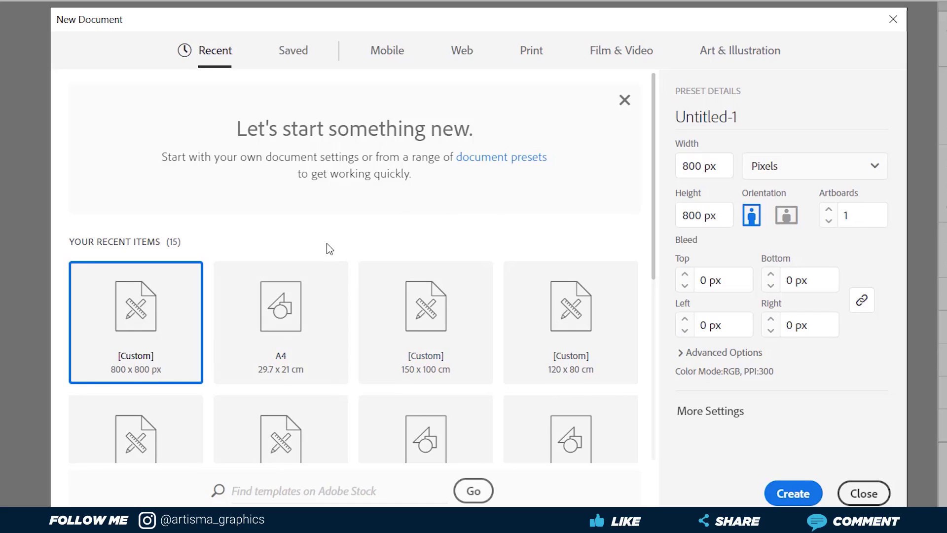
Step: Browse the Saved templates, then show the Mobile presets with iPhone X at 1125 × 2436 px
left_click(296, 53)
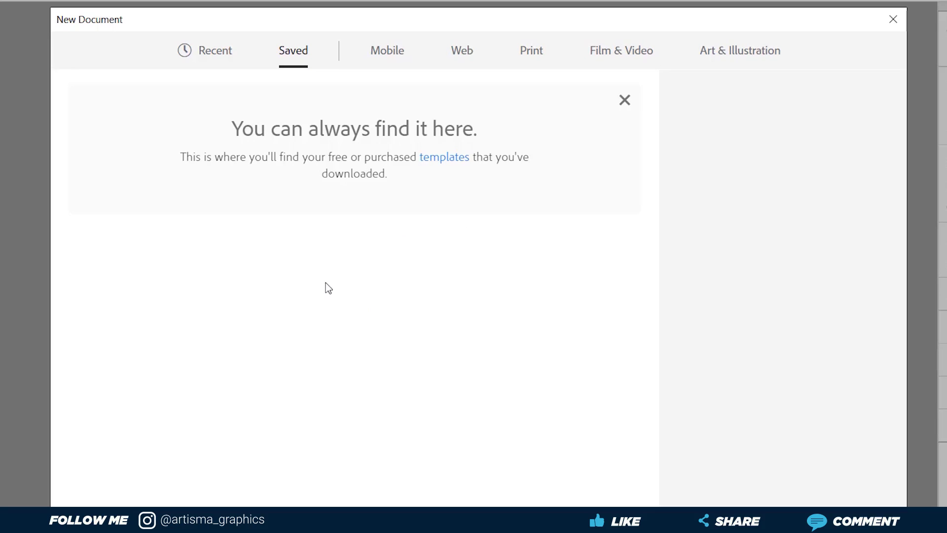
left_click(391, 55)
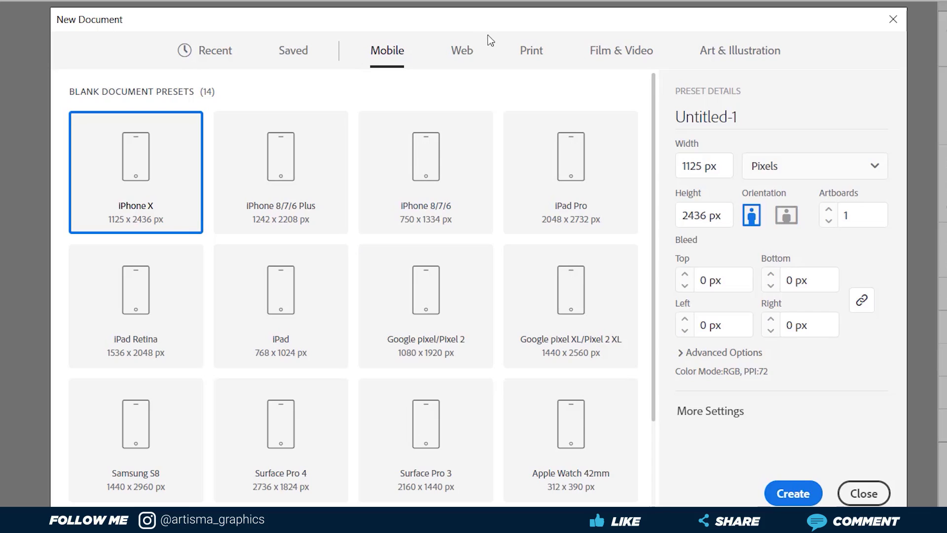
Step: Browse the Web presets, then show the Print presets with Letter at 612 × 792 pt
left_click(464, 50)
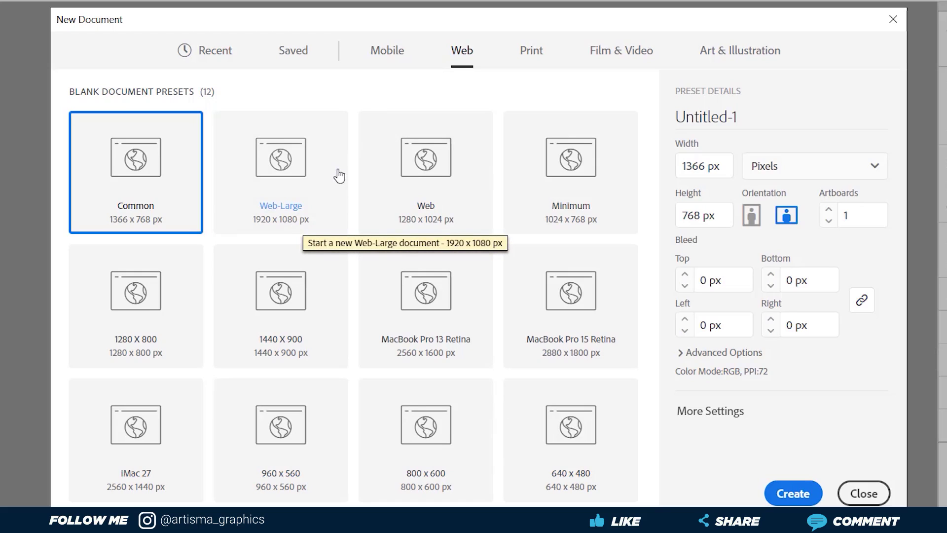
left_click(531, 51)
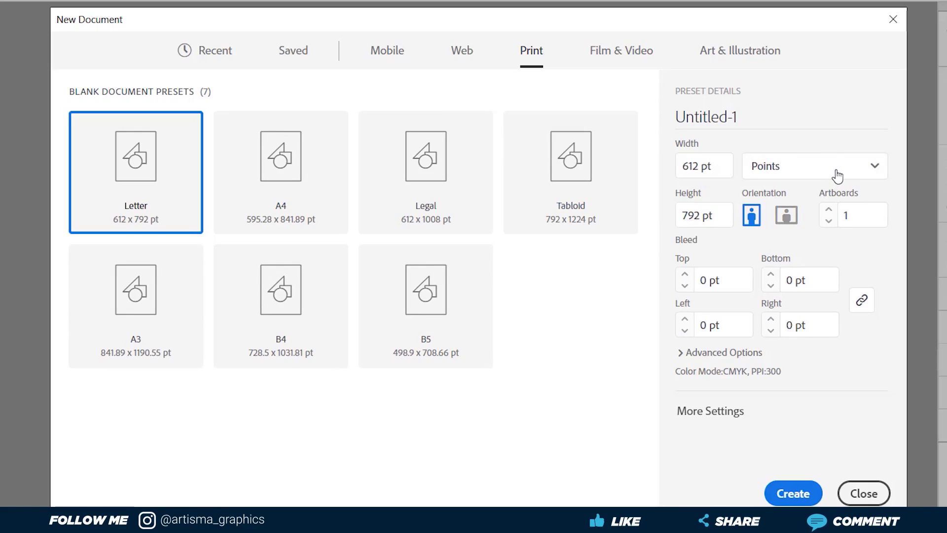
Step: Switch the Letter size units to Centimeters, then view the Film & Video presets at 1280 × 720 px
left_click(872, 167)
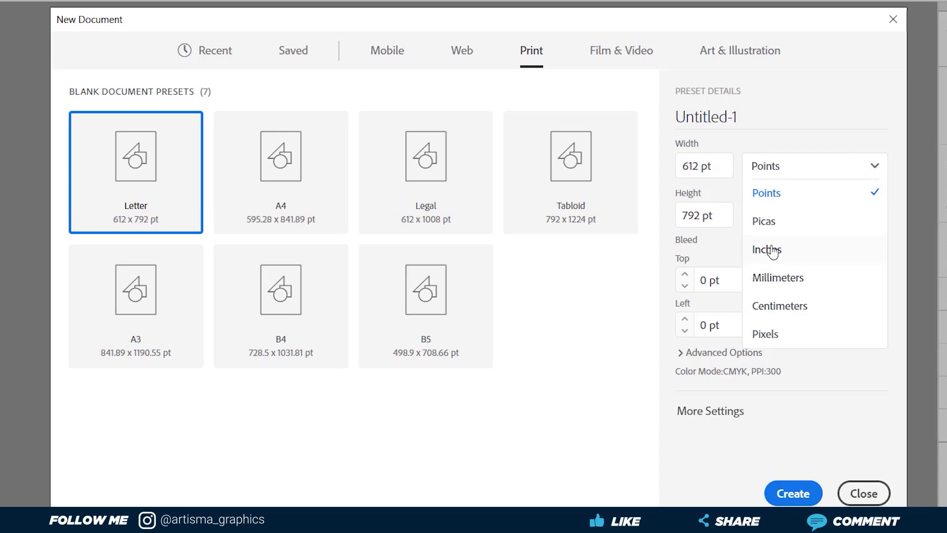
left_click(788, 307)
left_click(725, 166)
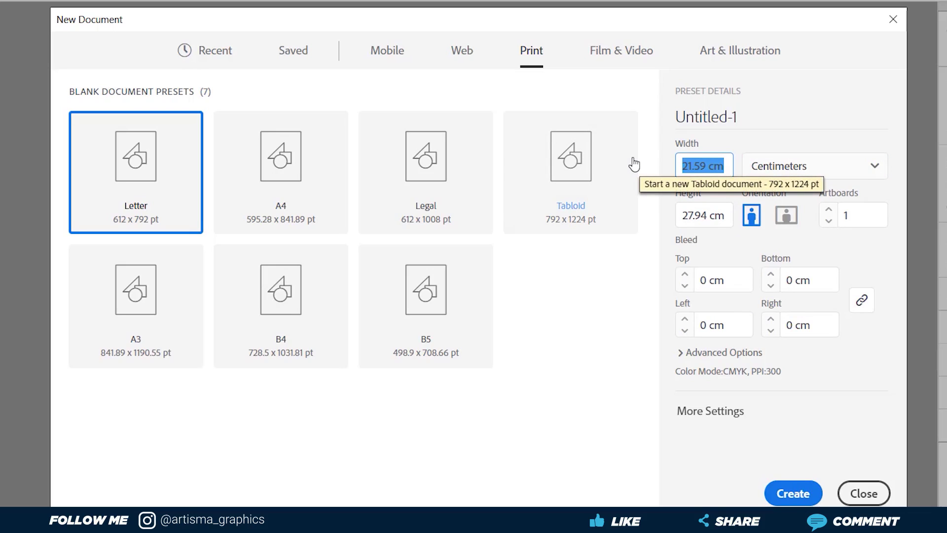
key("Tab")
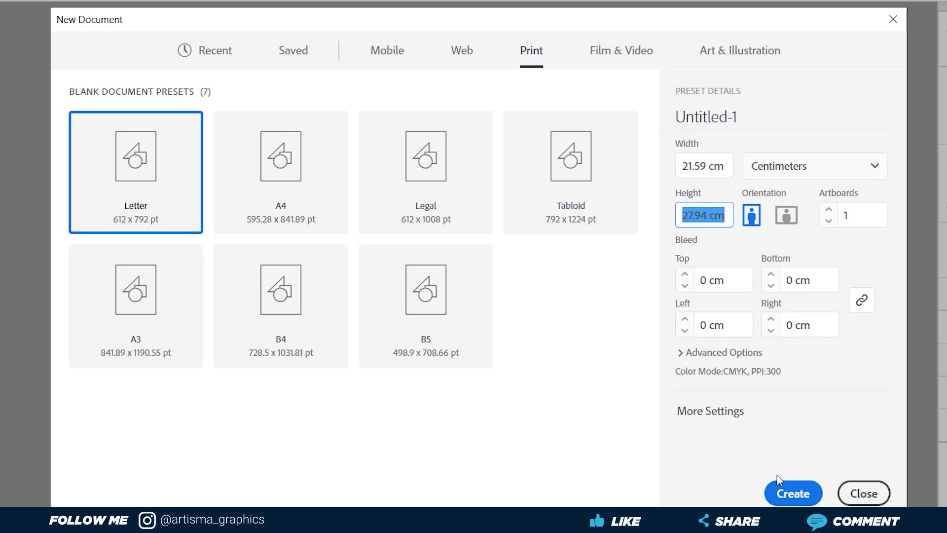
left_click(619, 61)
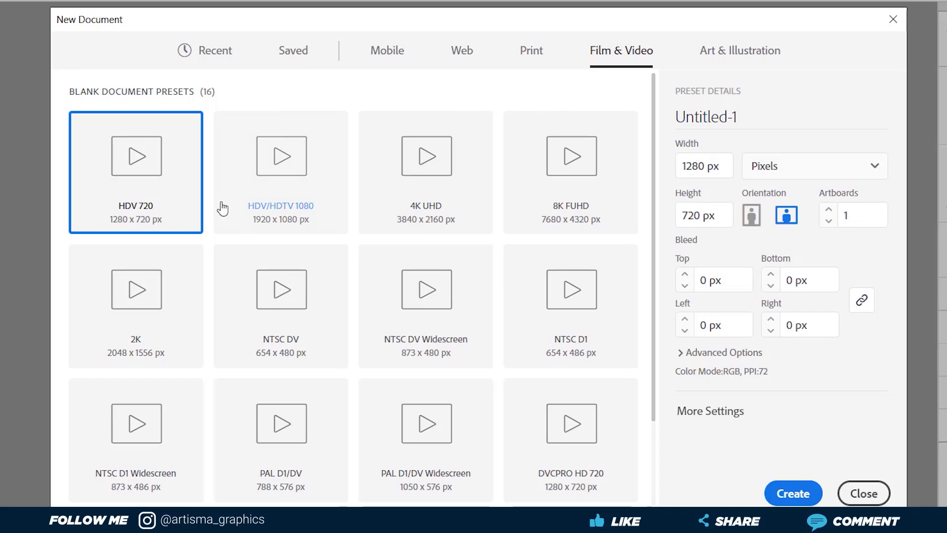
Step: Review Art & Illustration presets with Advanced Options, then cycle back to Print Letter at CMYK, 300 PPI
left_click(743, 56)
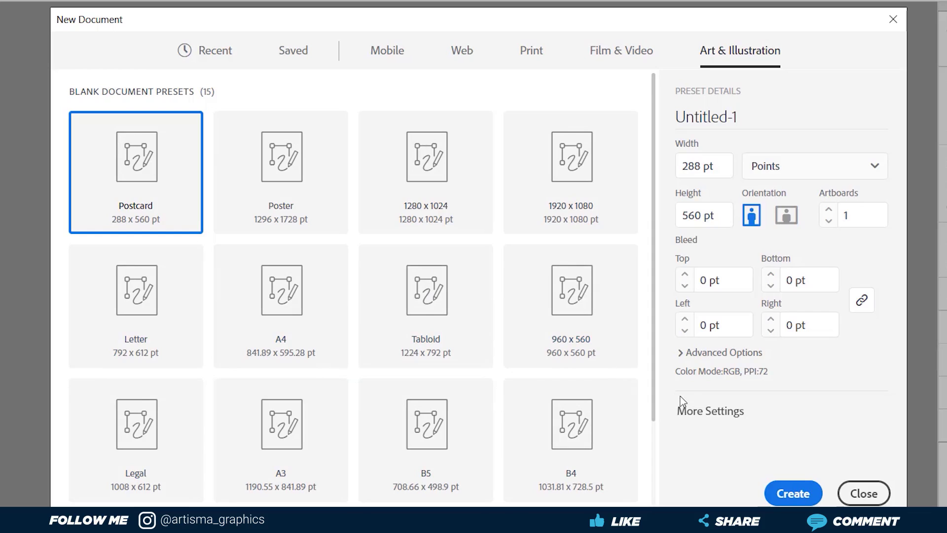
left_click(680, 353)
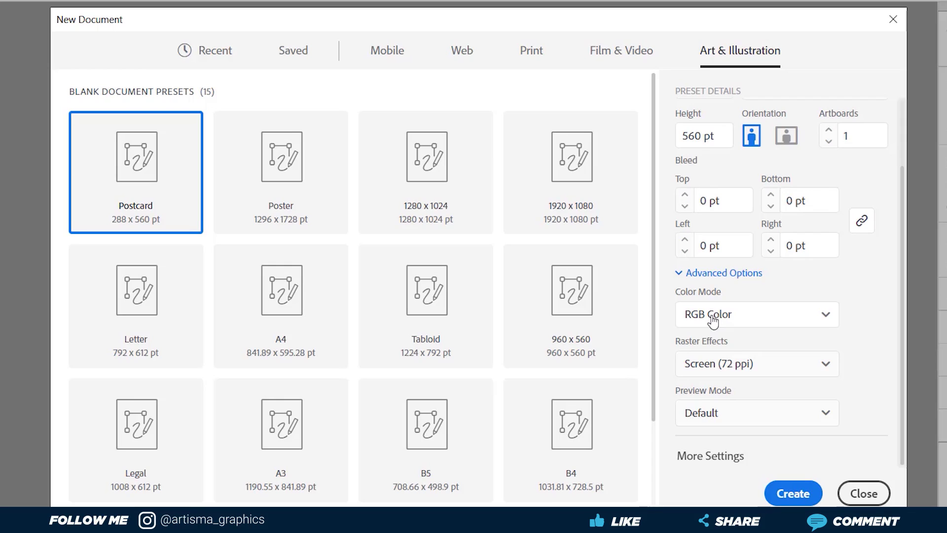
left_click(624, 52)
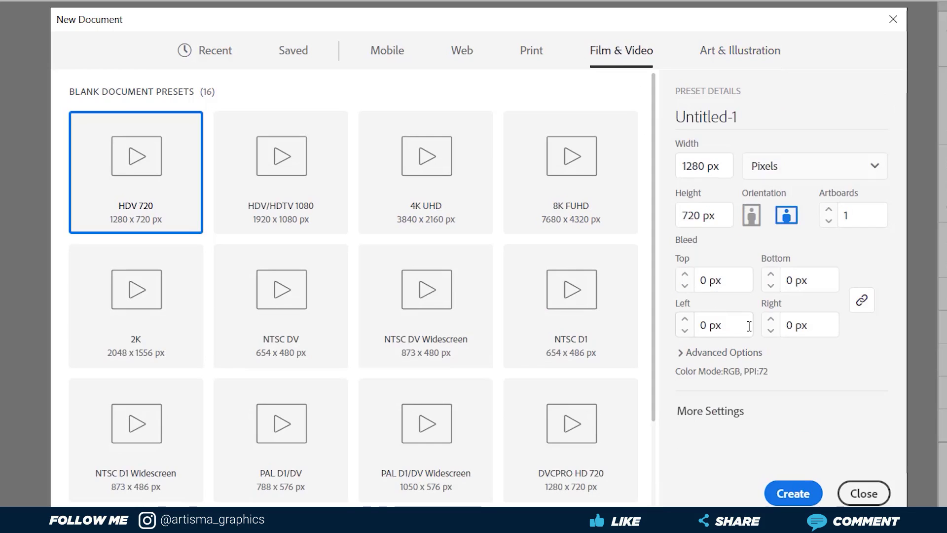
left_click(464, 54)
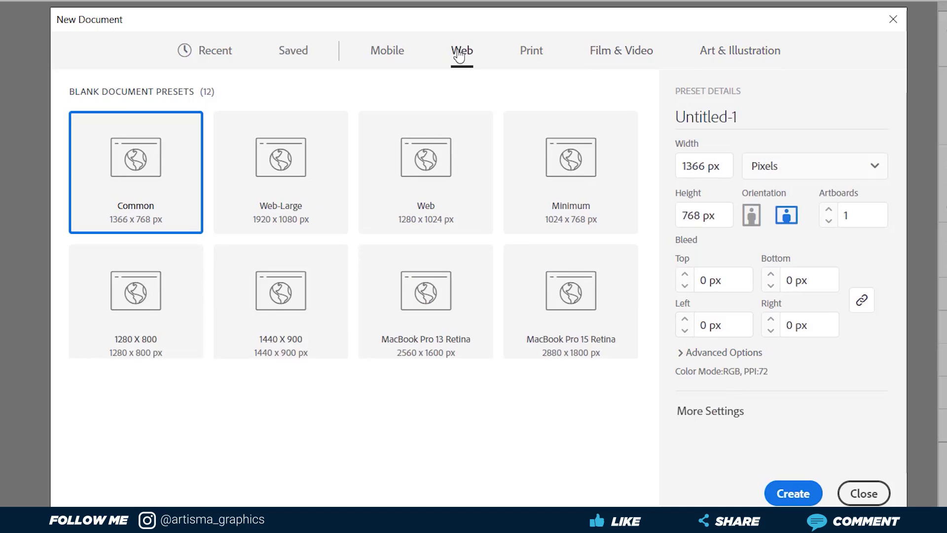
left_click(387, 54)
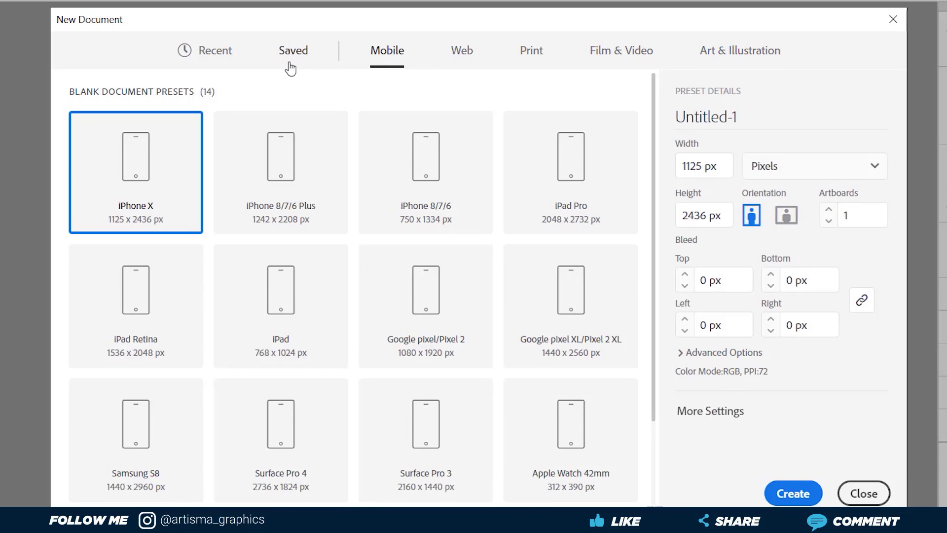
left_click(537, 53)
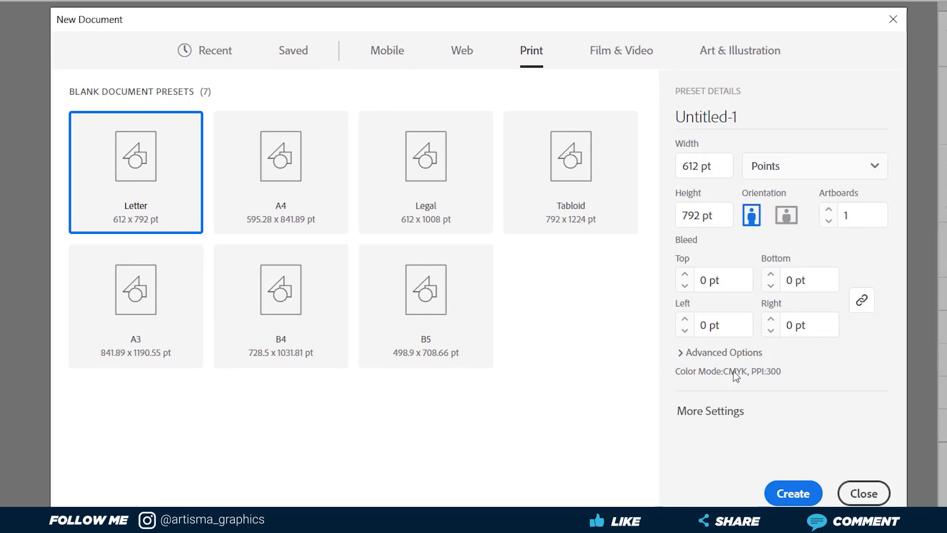
Step: Expand Advanced Options and switch the color mode to RGB Color, then back to CMYK Color
left_click(682, 354)
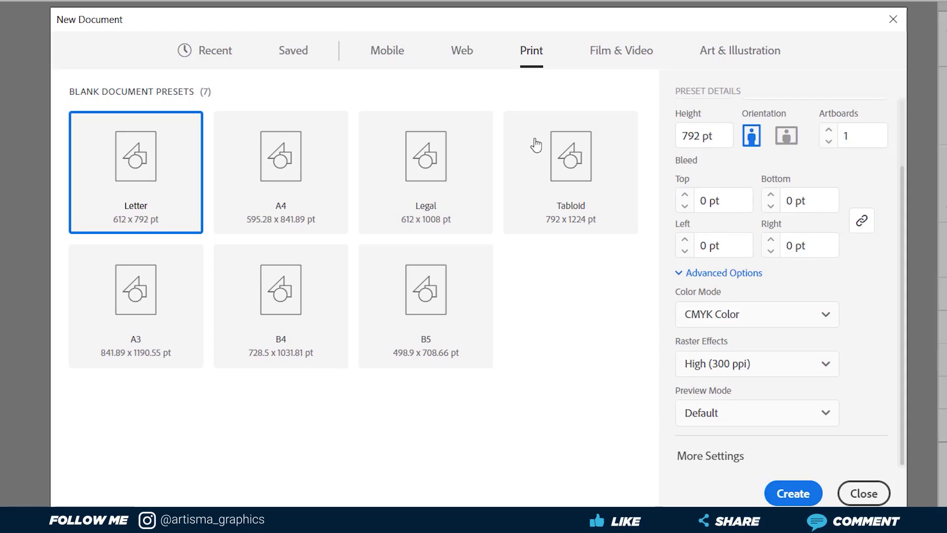
left_click(713, 316)
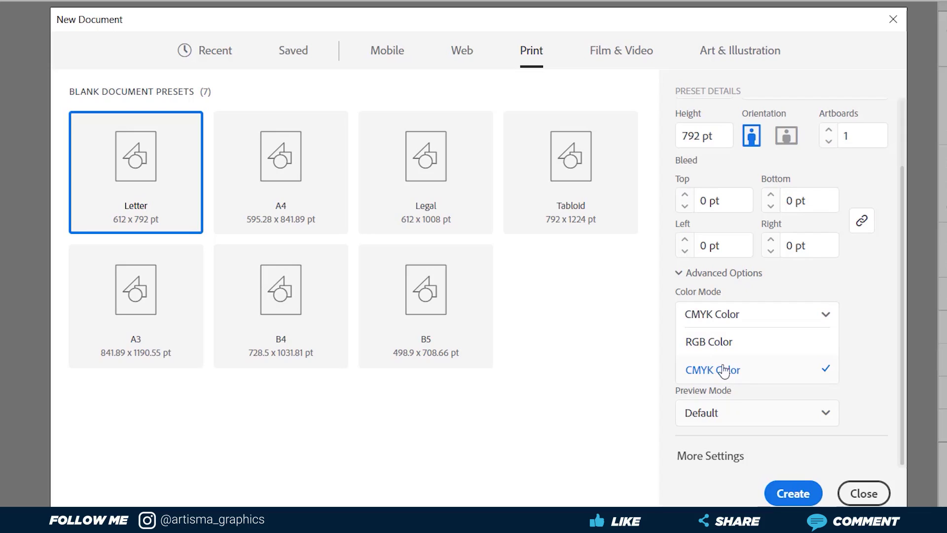
left_click(702, 345)
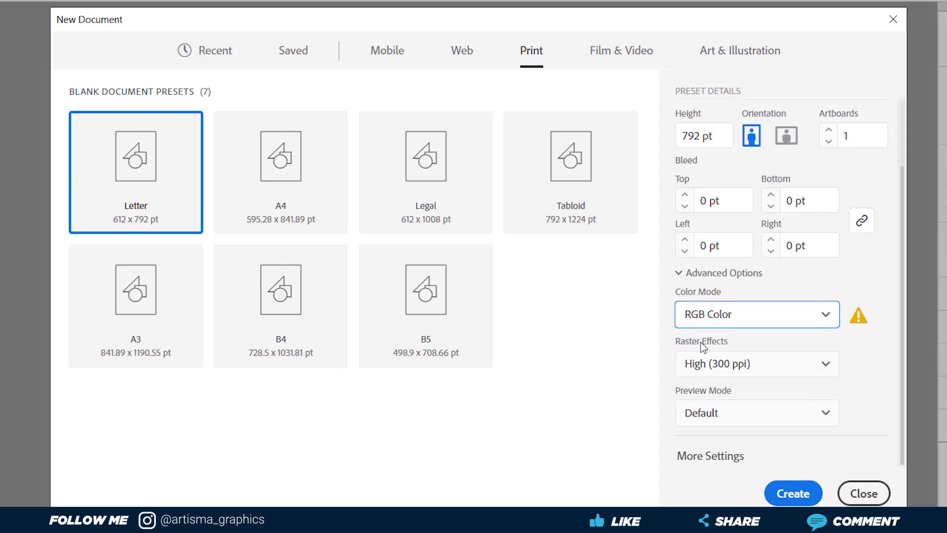
left_click(711, 319)
left_click(713, 372)
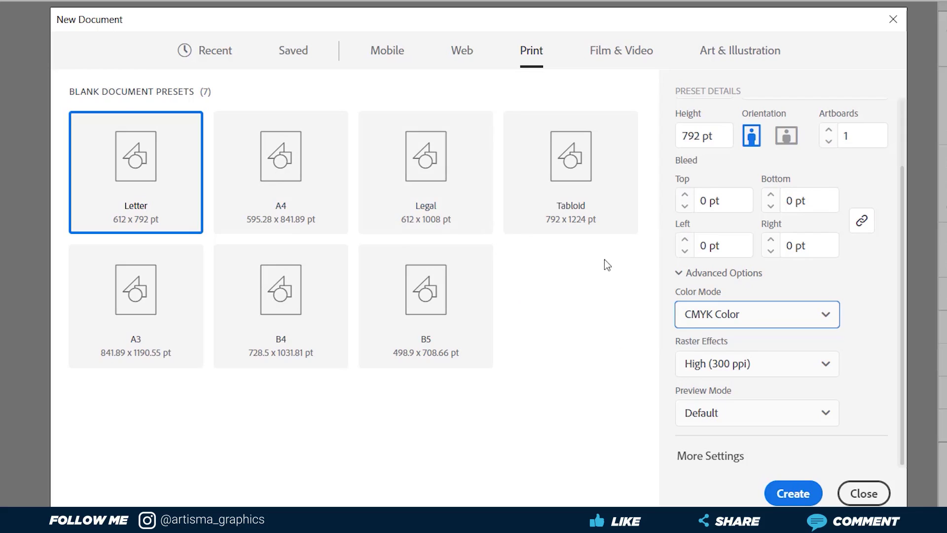
Step: Select the 792 pt height value, then return to the Recent tab's 800 × 800 px preset
left_click_drag(721, 132, 678, 129)
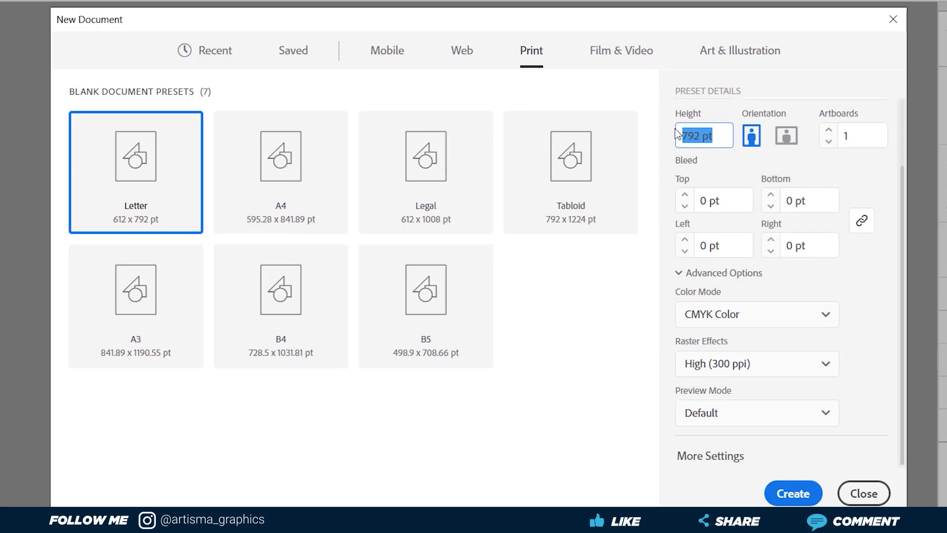
scroll(701, 165, "up", 2)
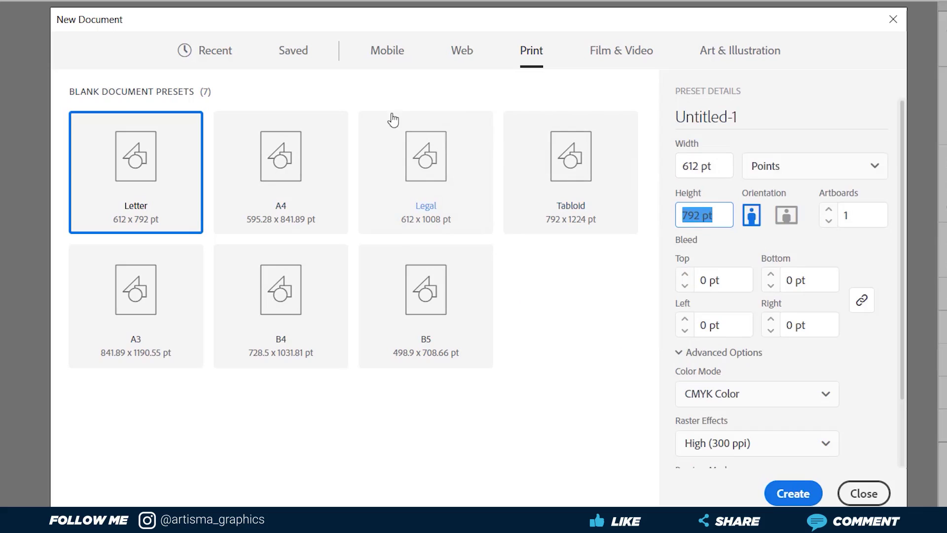
left_click(213, 50)
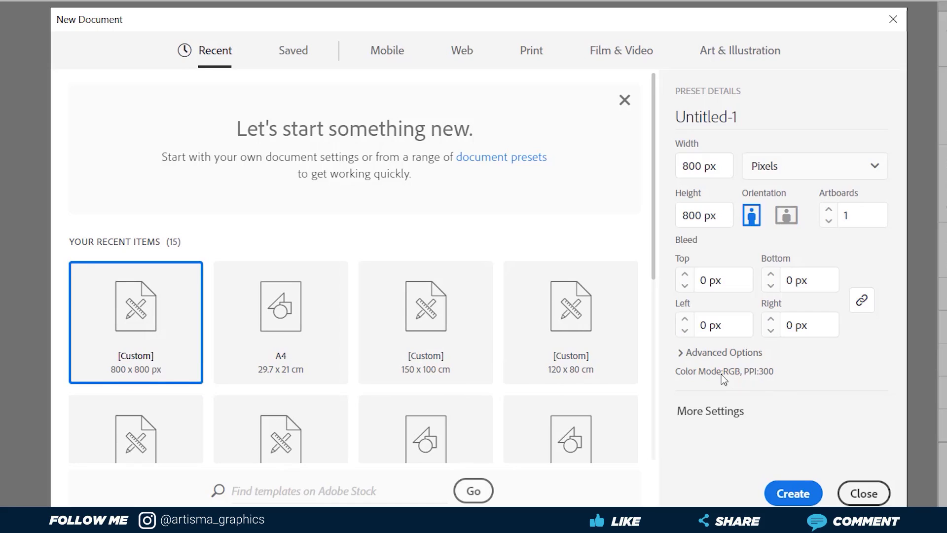
left_click(431, 328)
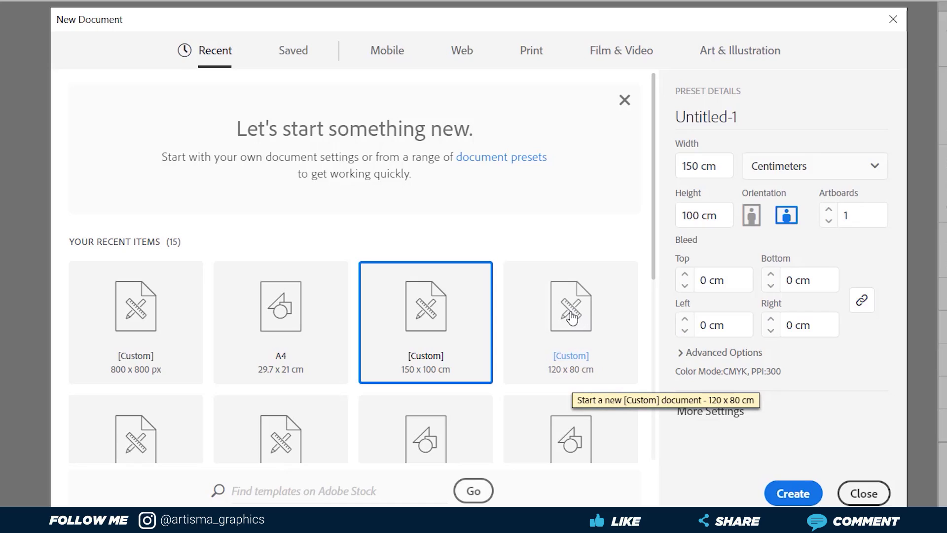
left_click(572, 318)
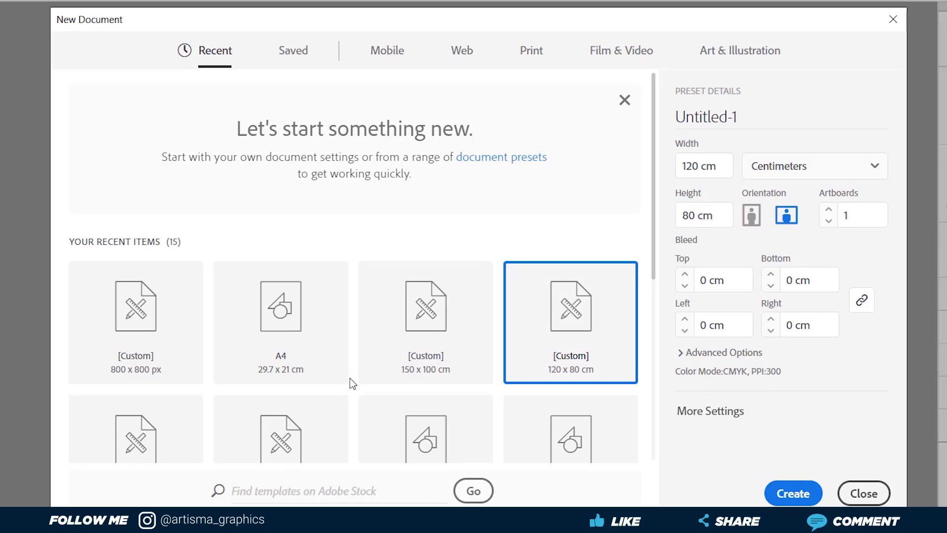
left_click(133, 318)
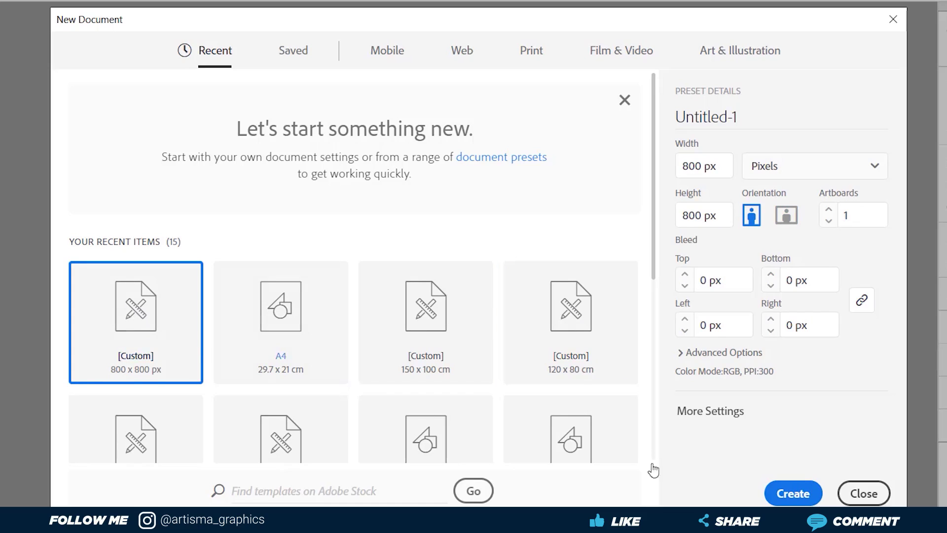
Step: Create the 800 × 800 px RGB document with one blank artboard
left_click(795, 493)
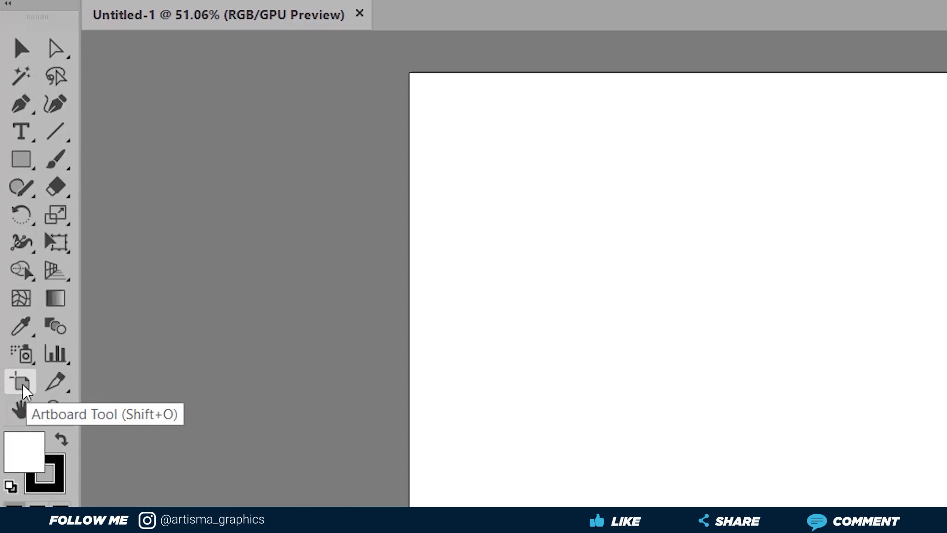
Step: With the Artboard tool, try resizing the artboard with linked proportions, then undo back to 800 × 800
left_click(21, 383)
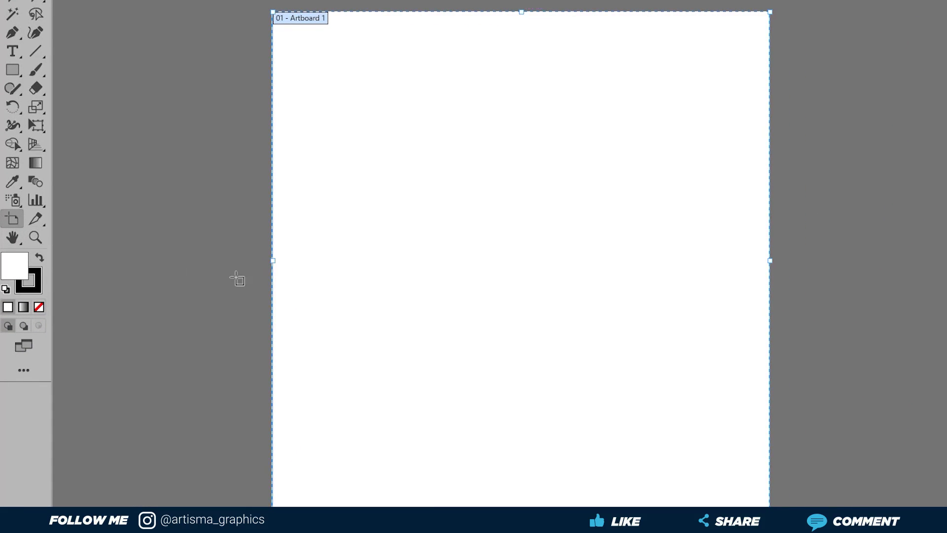
left_click_drag(272, 262, 253, 262)
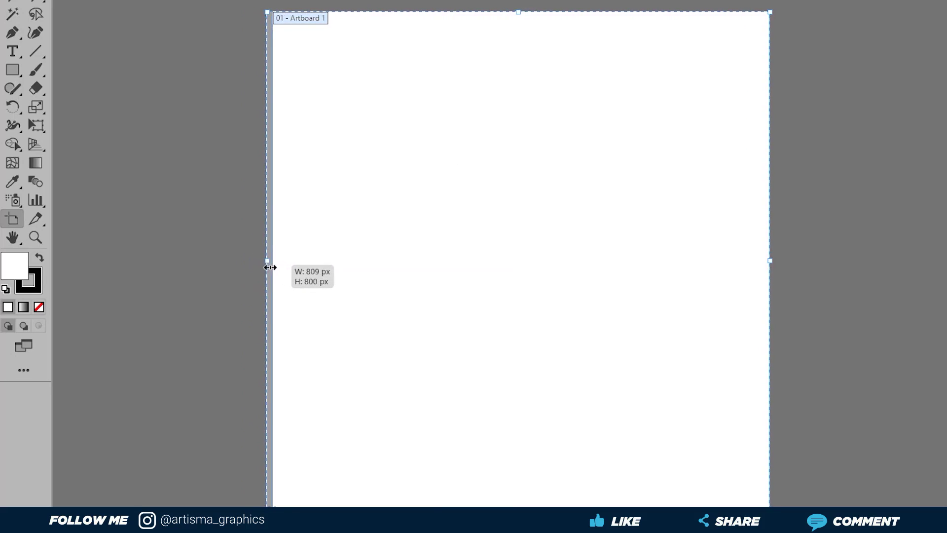
left_click_drag(253, 262, 274, 262)
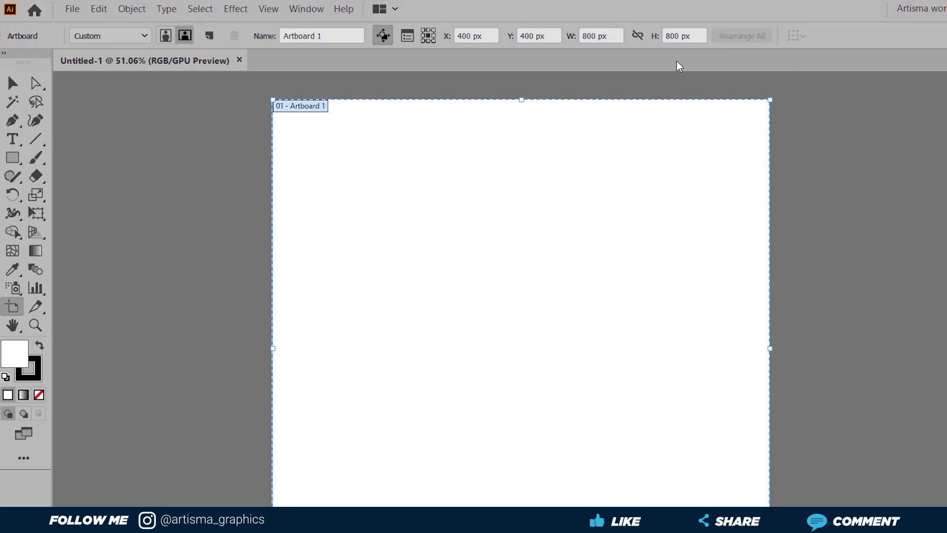
left_click(638, 38)
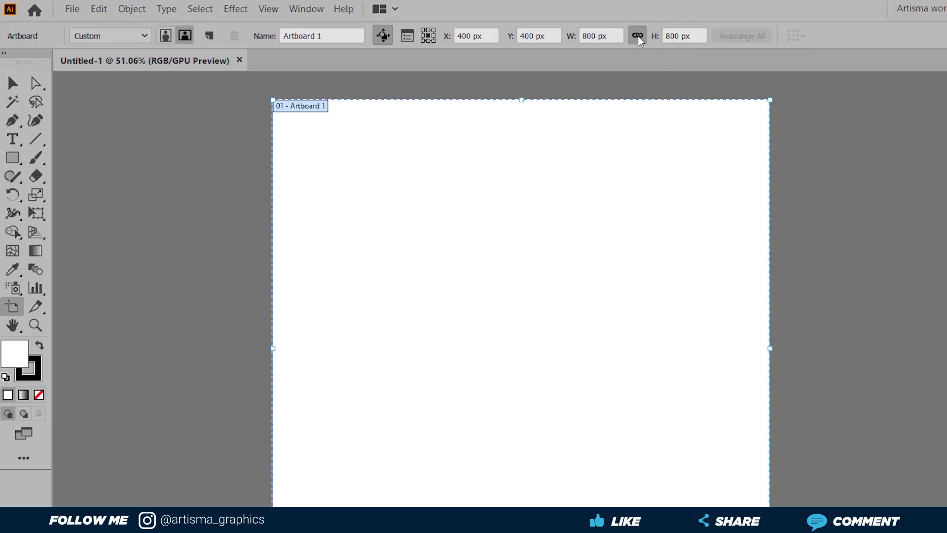
left_click(588, 35)
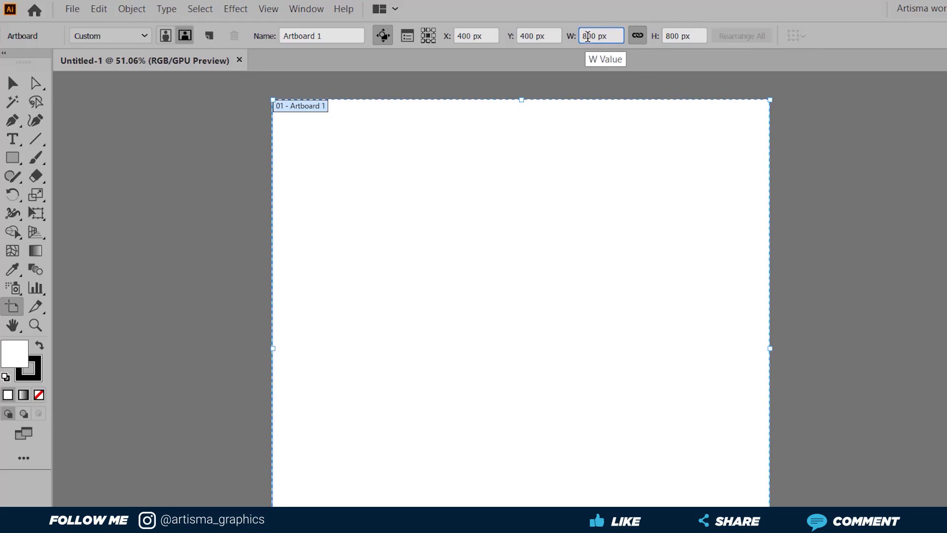
left_click_drag(588, 37, 580, 44)
type("1000")
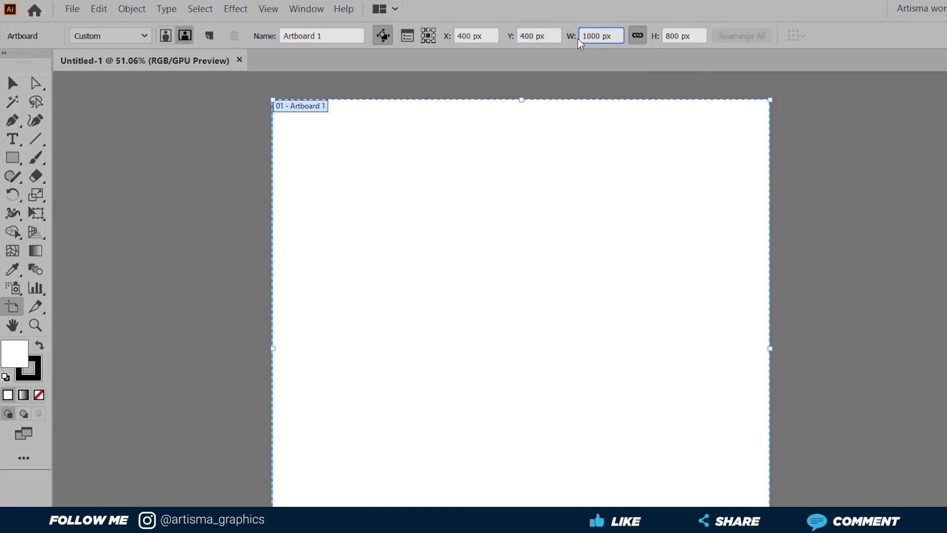
key("Tab")
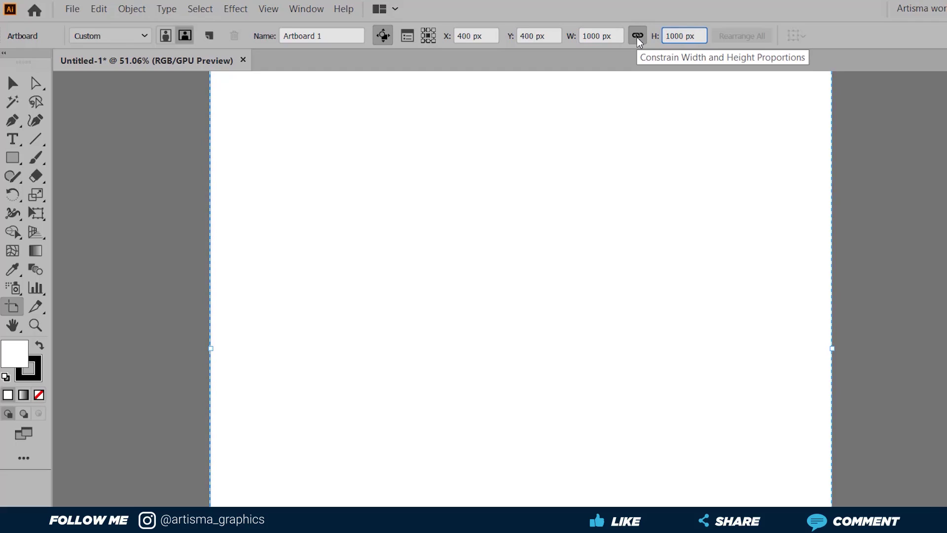
left_click(638, 37)
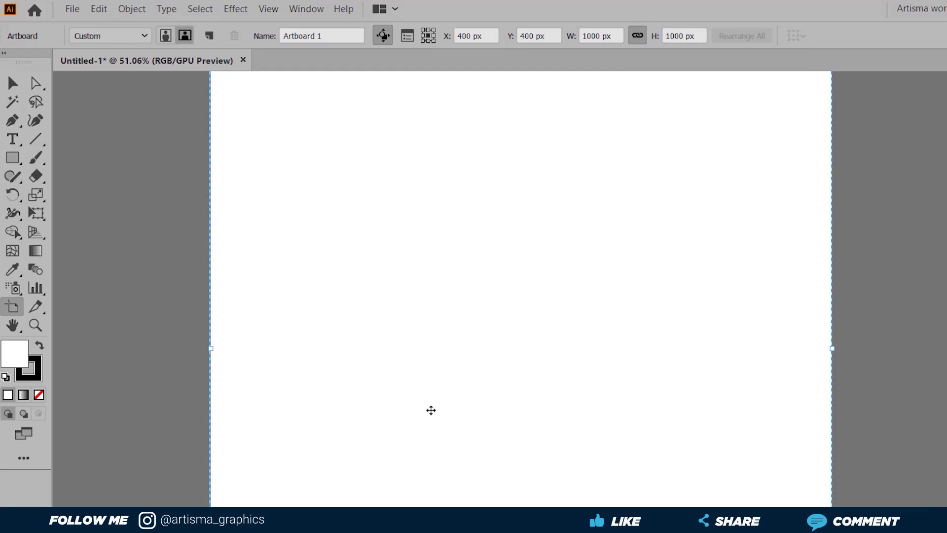
key("ctrl+z")
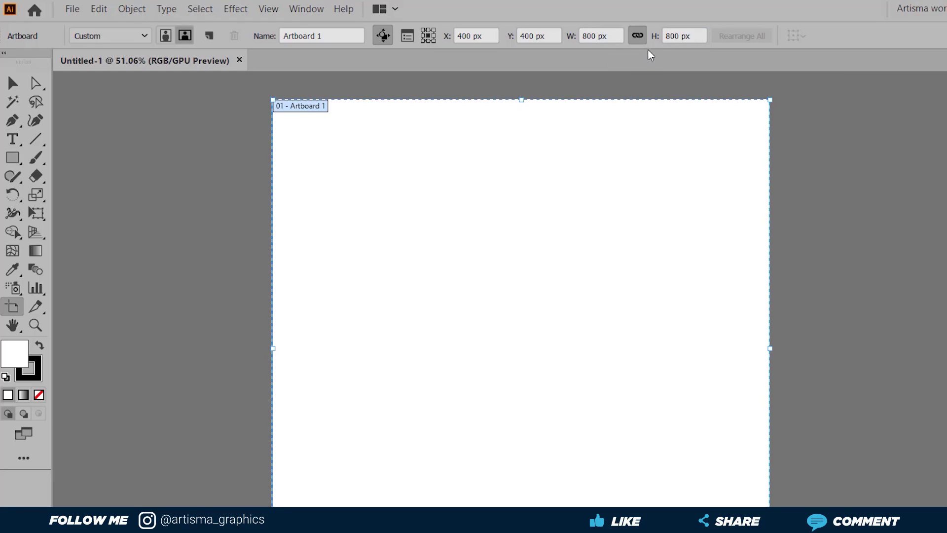
Step: Unlink proportions and set the artboard width to 1000 px, keeping height at 800 px
left_click(638, 35)
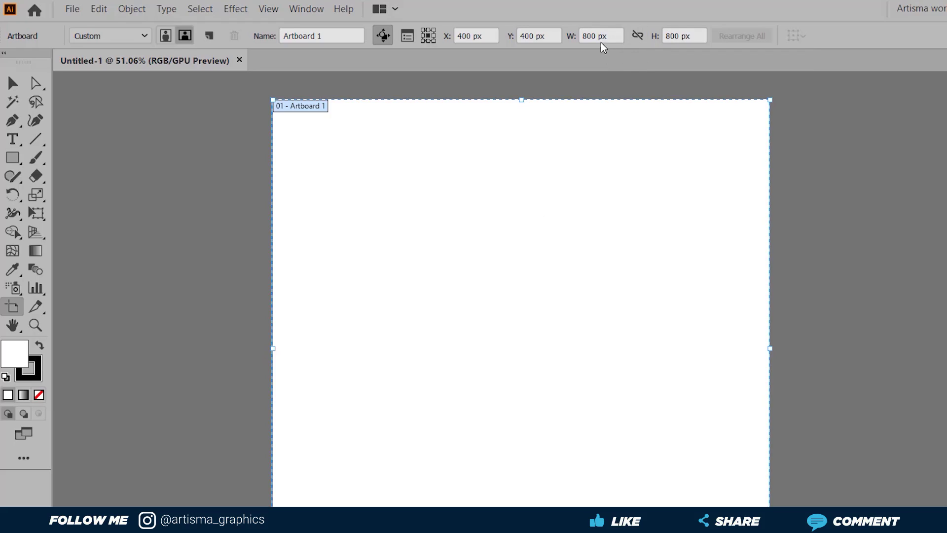
left_click(589, 36)
type("1000")
key("Return")
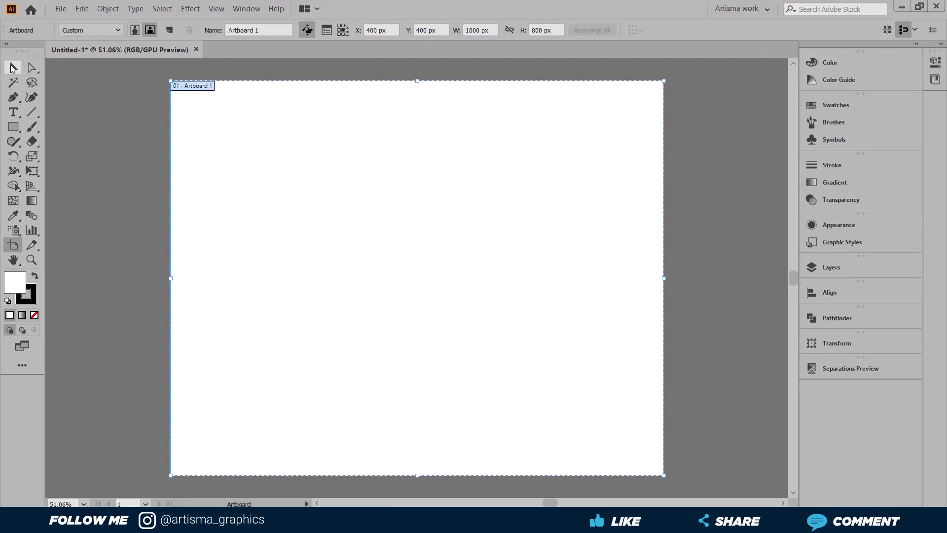
left_click(13, 71)
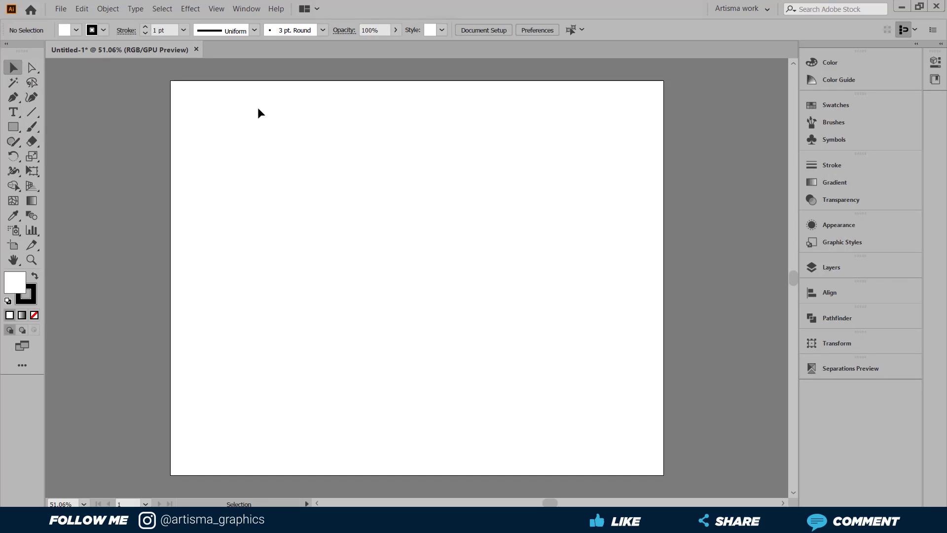
Step: Draw a large rectangle on the artboard and drag its top edge down to make it shorter
left_click(13, 127)
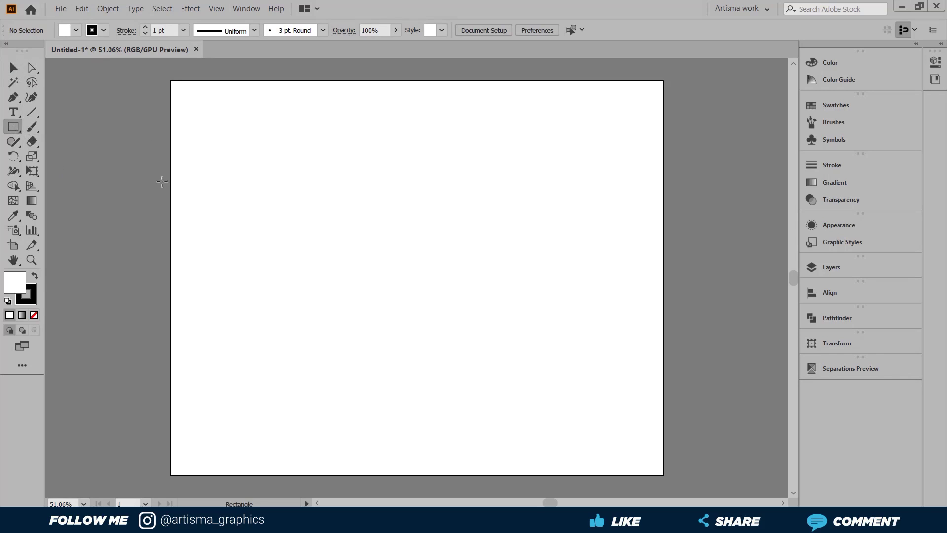
left_click_drag(219, 110, 572, 448)
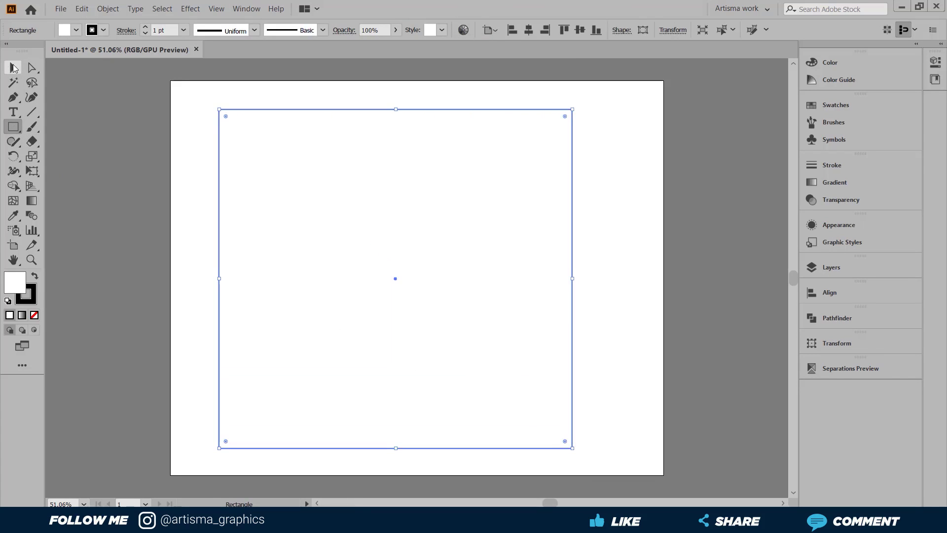
left_click(13, 68)
left_click(98, 143)
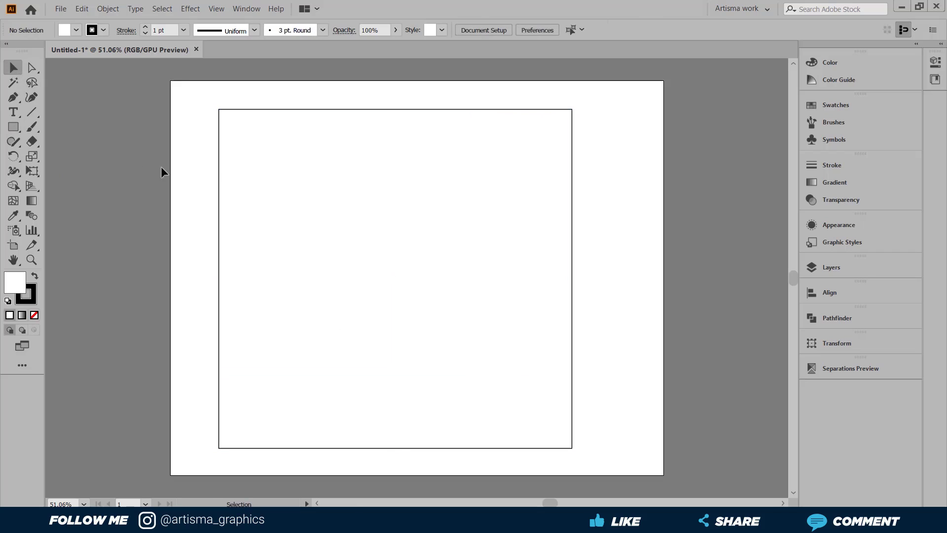
left_click(572, 110)
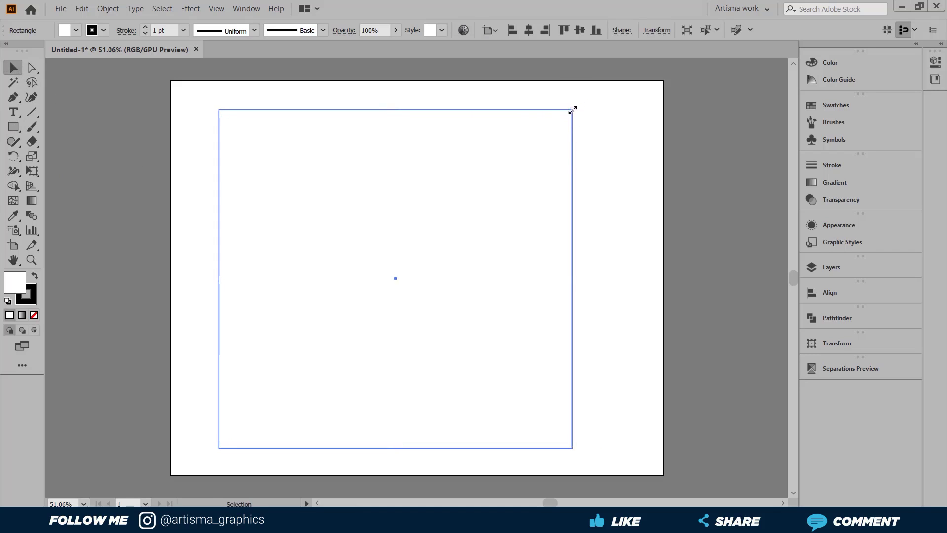
left_click_drag(573, 110, 580, 235)
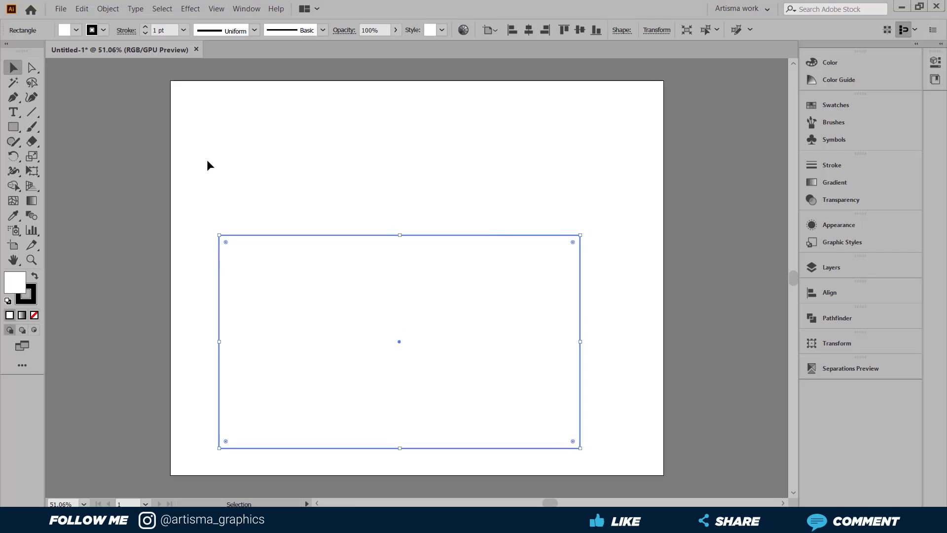
Step: Select the rectangle and fill it with the yellow swatch
left_click_drag(82, 260, 306, 341)
left_click(76, 30)
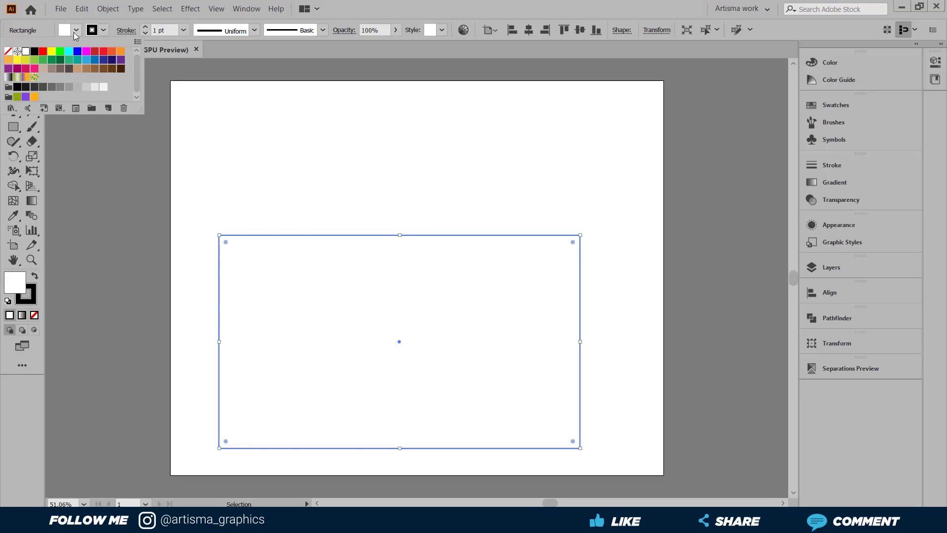
left_click(51, 52)
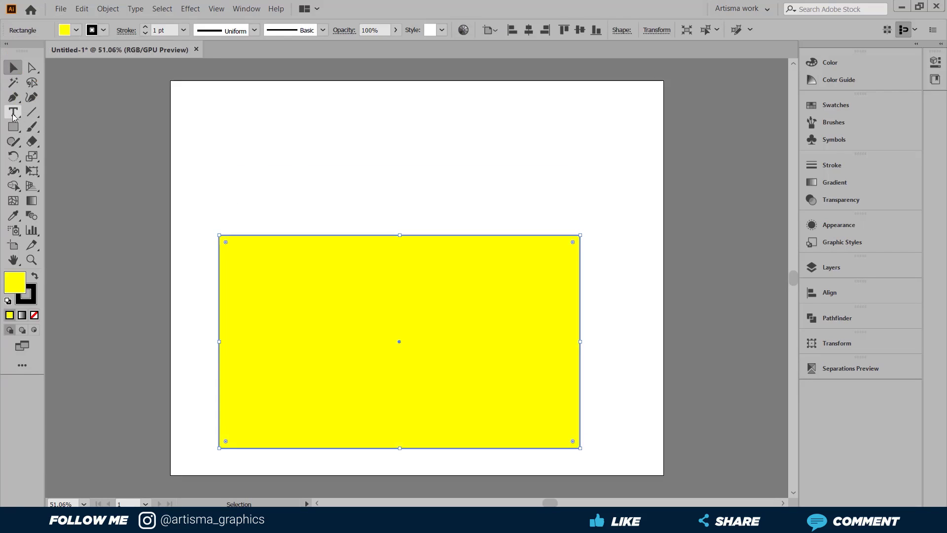
Step: Draw a circle on the left of the yellow rectangle and fill it red
left_click(15, 128)
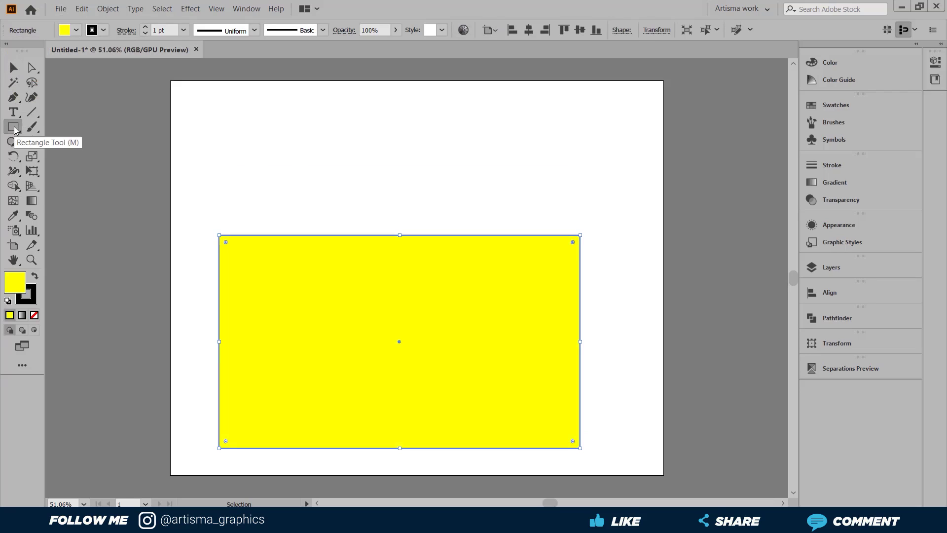
left_click(68, 156)
left_click_drag(262, 281, 399, 410)
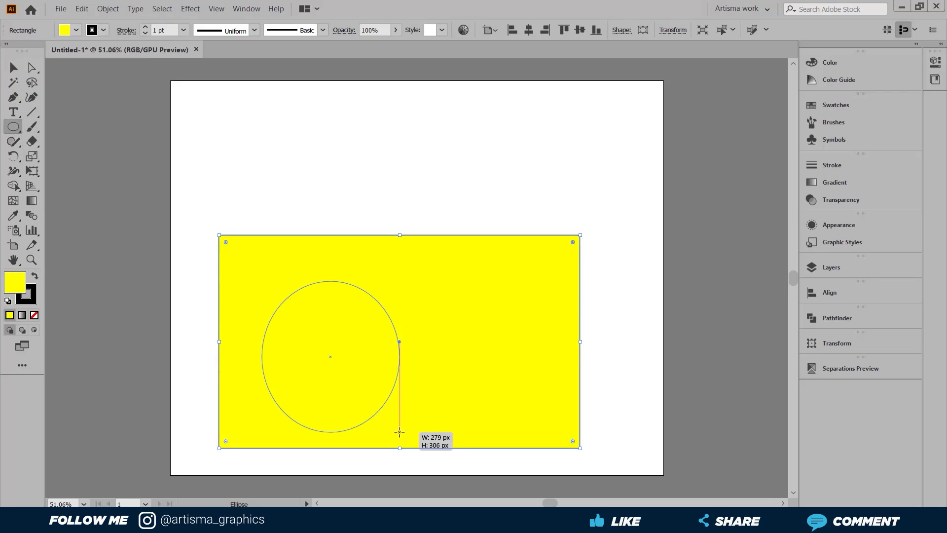
left_click(14, 67)
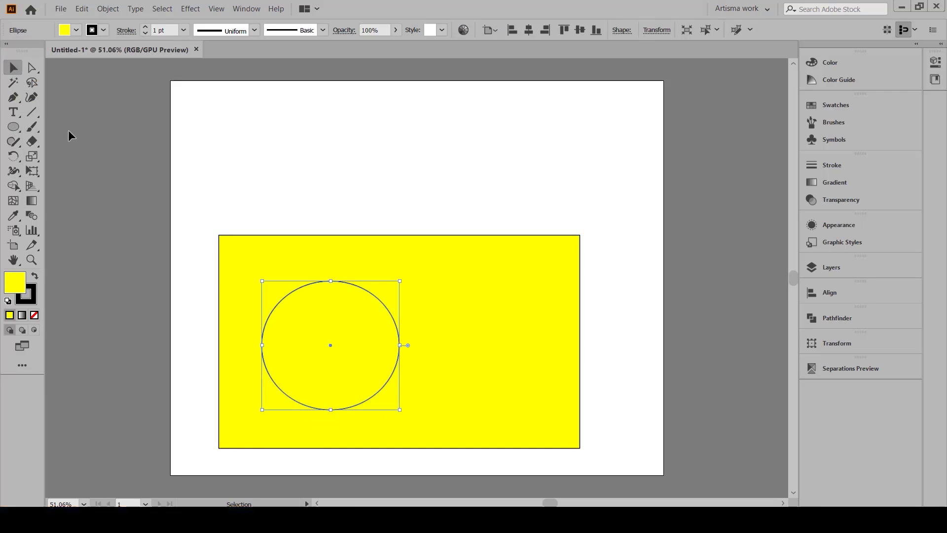
left_click(111, 231)
left_click(331, 282)
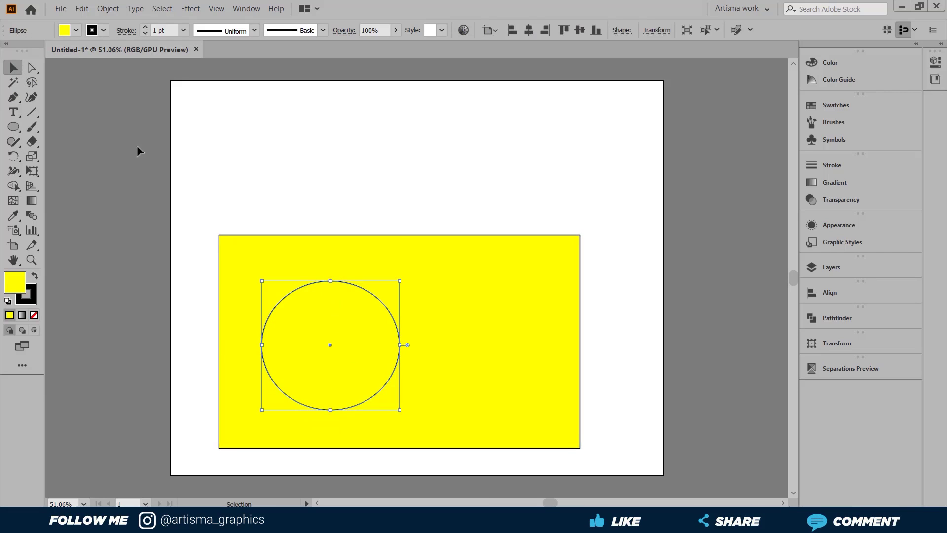
left_click(77, 30)
left_click(46, 57)
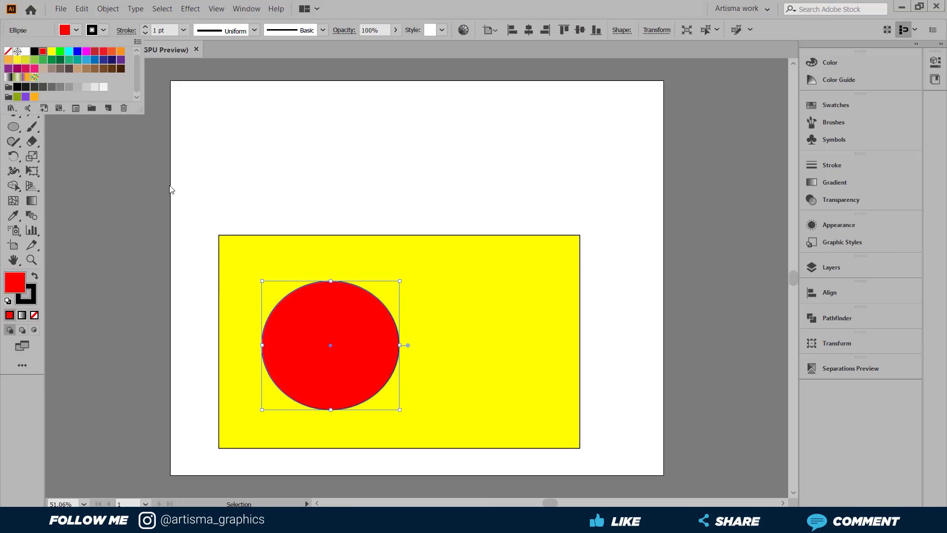
Step: Select both the rectangle and circle and move them higher on the artboard
left_click(209, 209)
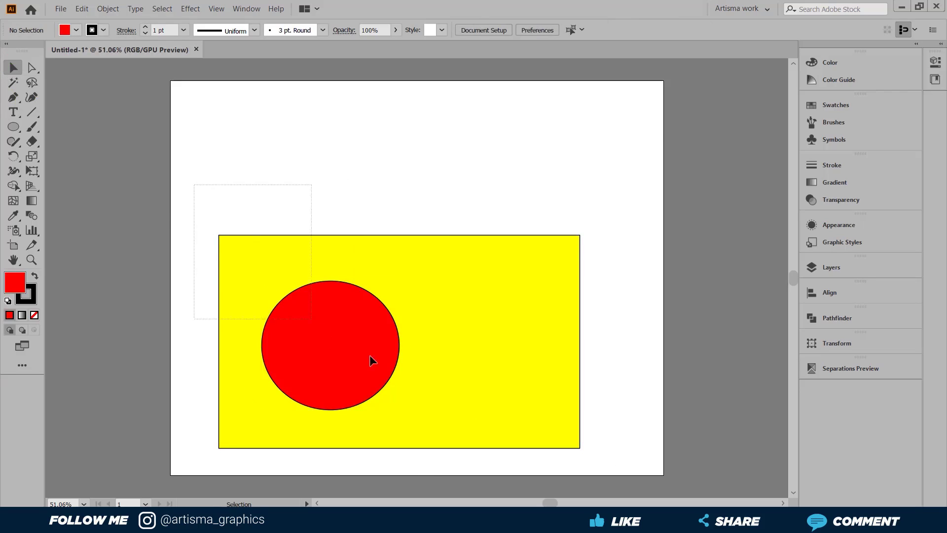
left_click_drag(195, 184, 501, 412)
mouse_move(482, 361)
left_mouse_down()
mouse_move(507, 289)
mouse_move(473, 249)
left_mouse_up()
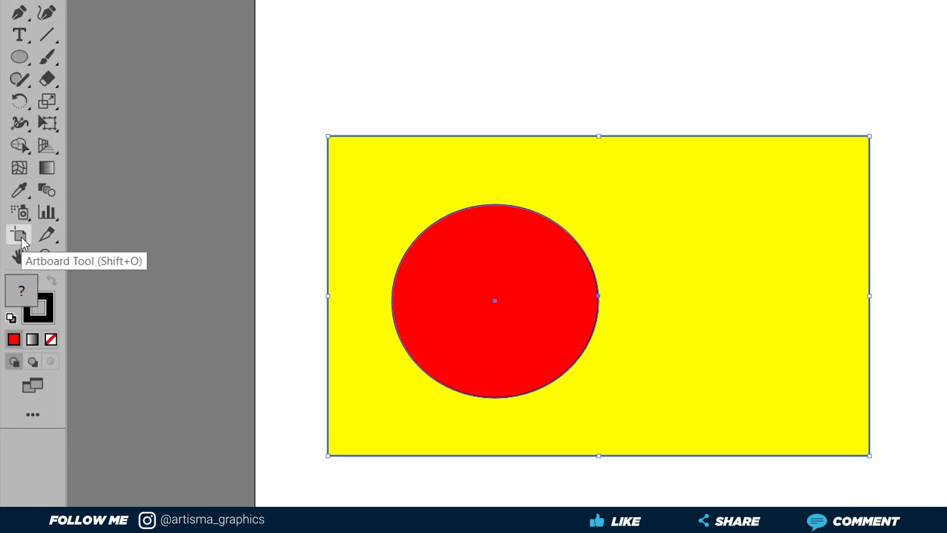
left_click(21, 242)
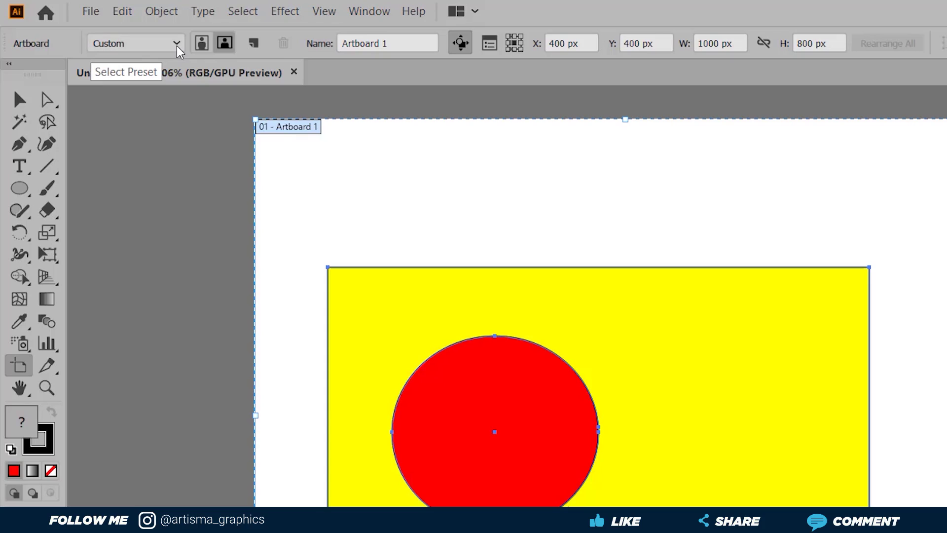
Step: Browse the artboard size presets and dismiss the list without changing the artboard
left_click(176, 45)
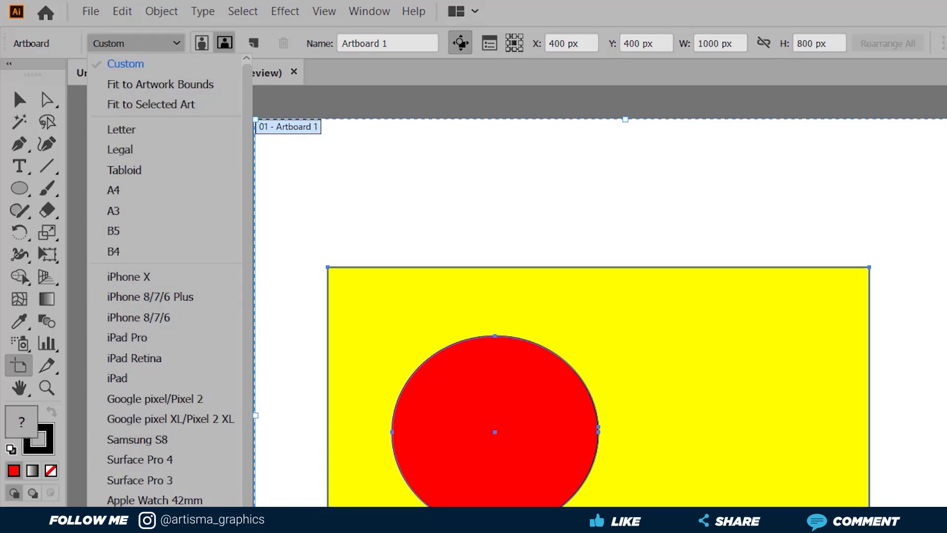
scroll(253, 370, "down", 1)
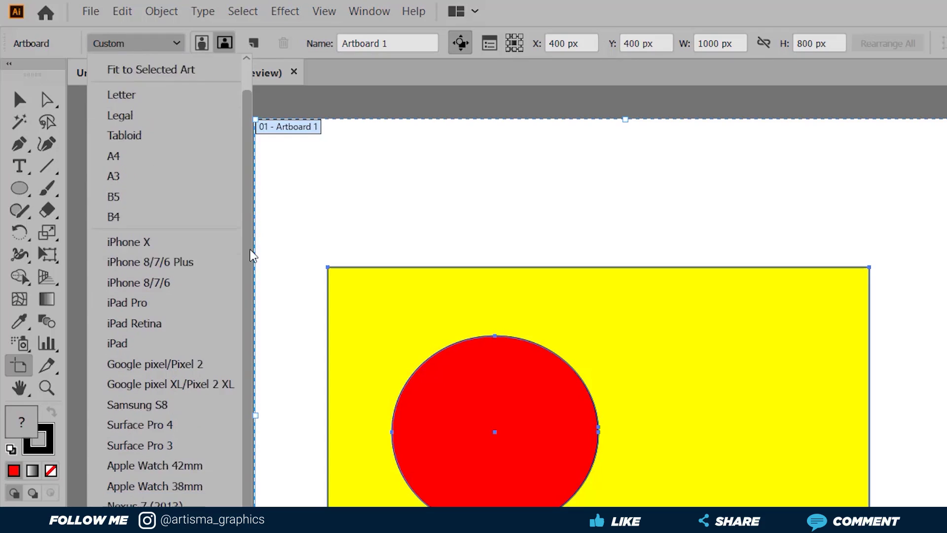
scroll(253, 370, "down", 3)
scroll(267, 366, "up", 1)
scroll(269, 246, "up", 3)
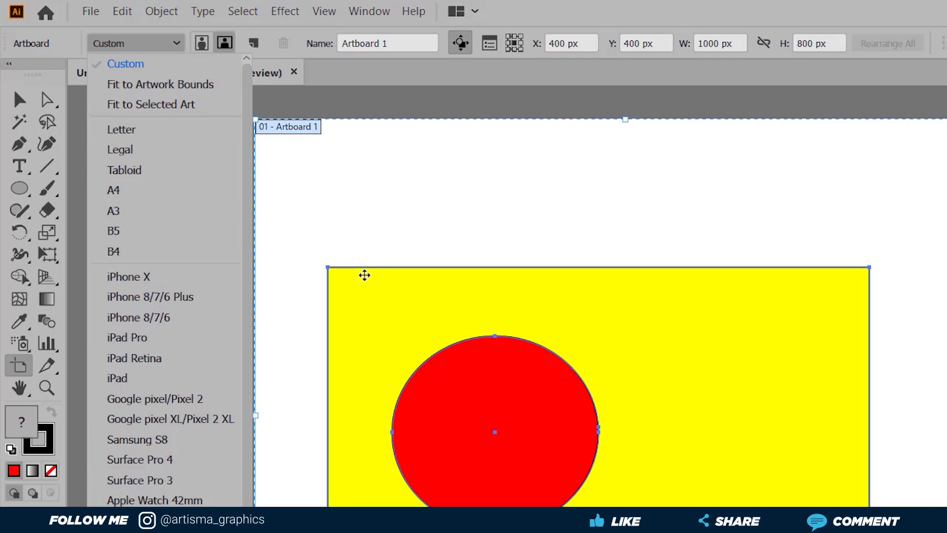
key("Escape")
Step: Select all the artwork and move both shapes slightly to the right
key("v")
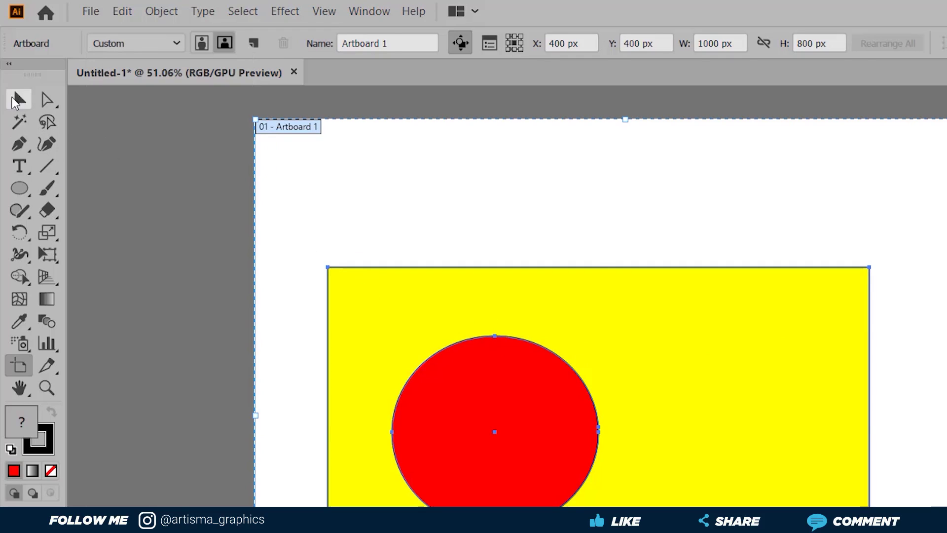
key("ctrl+a")
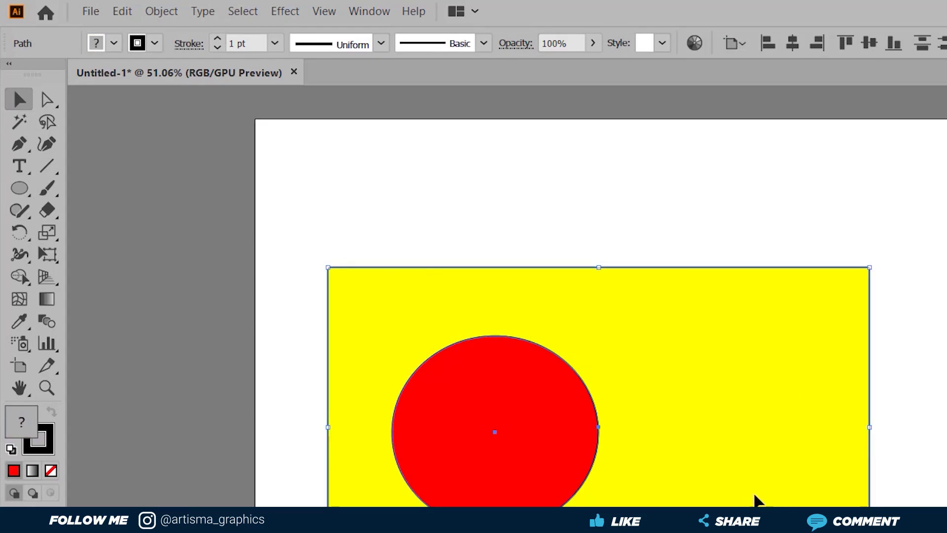
left_click_drag(714, 343, 750, 334)
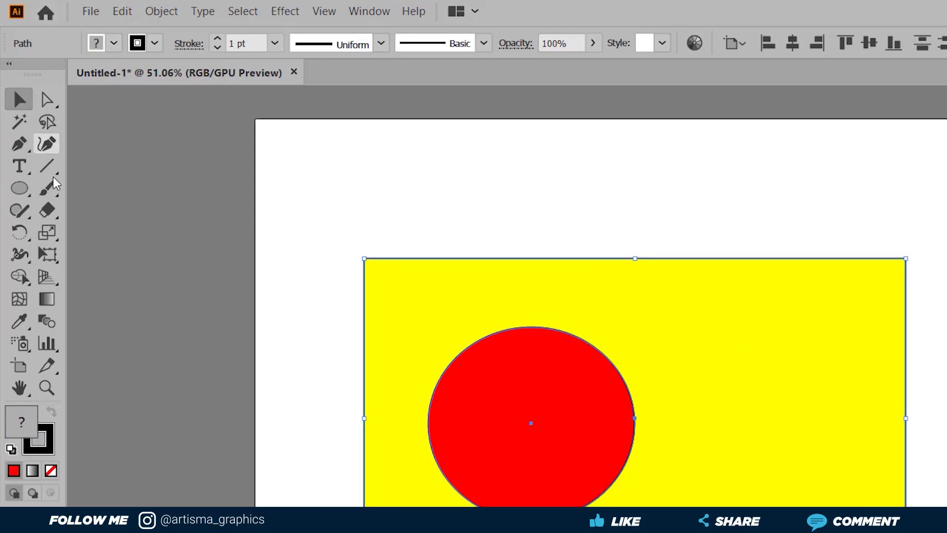
Step: Fit the artboard to the selected art at 733 × 433 px, then deselect the shapes
left_click(20, 366)
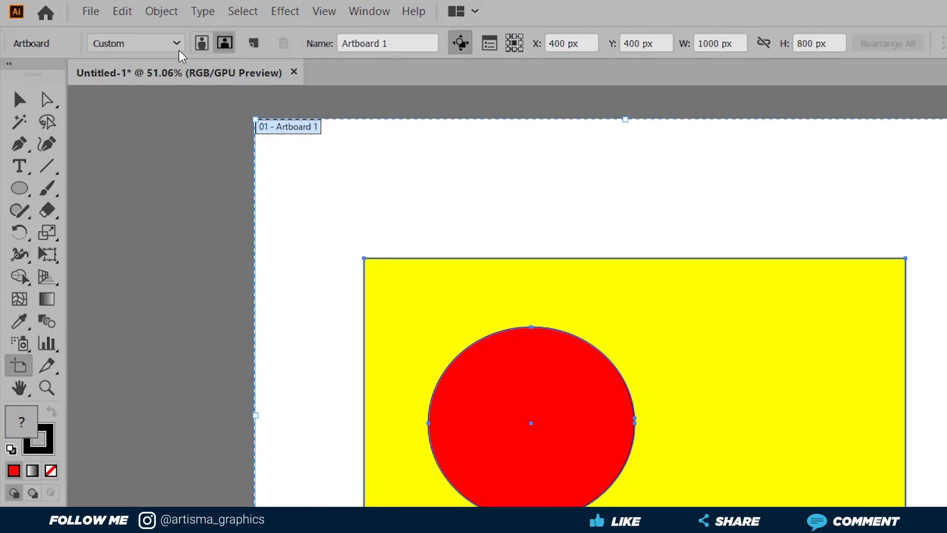
left_click(176, 44)
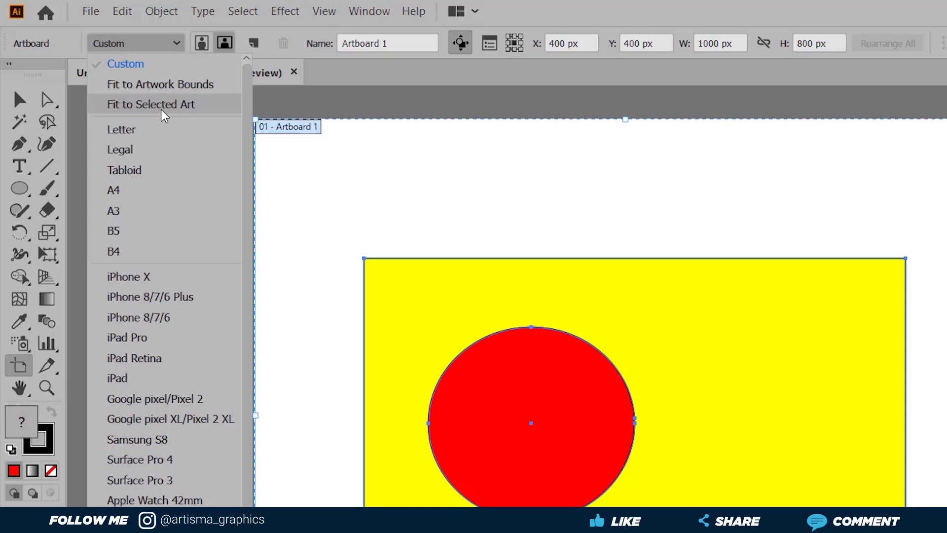
left_click(151, 106)
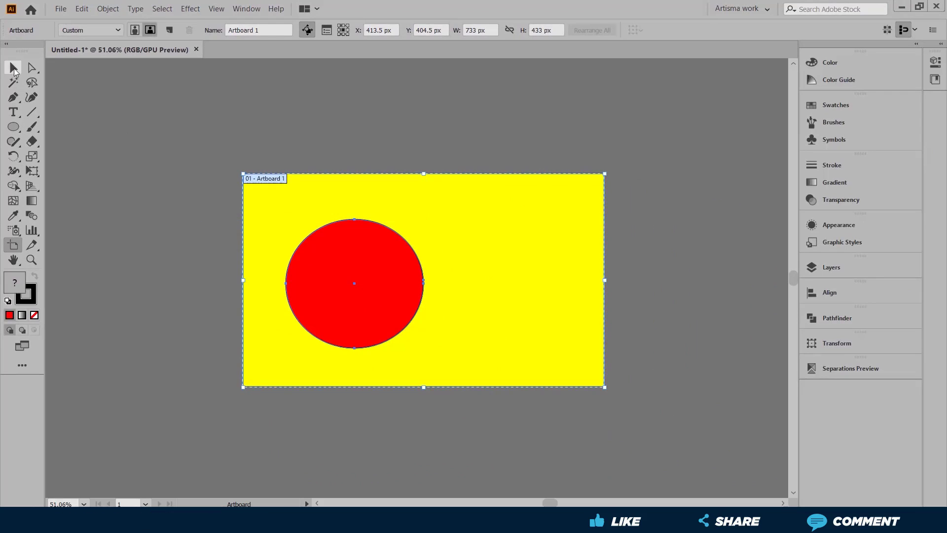
left_click(13, 68)
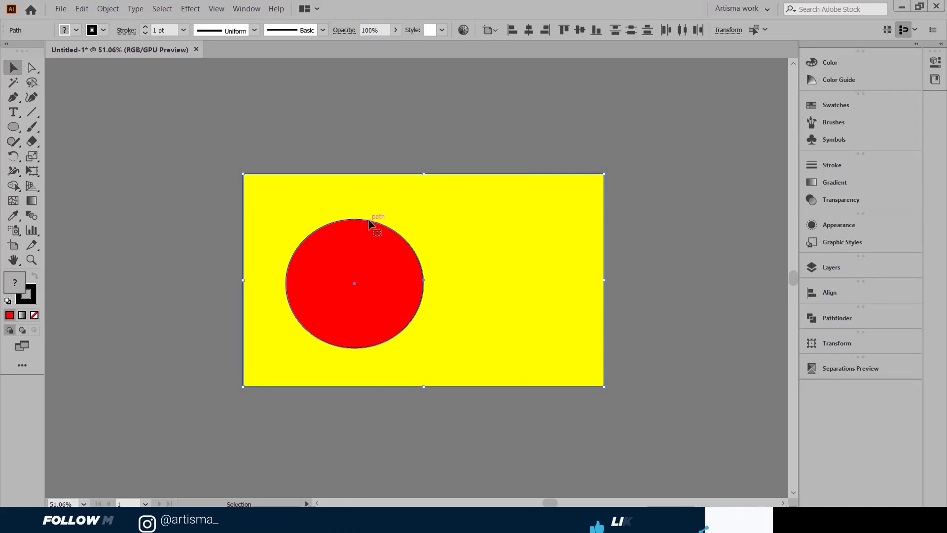
left_click(191, 262)
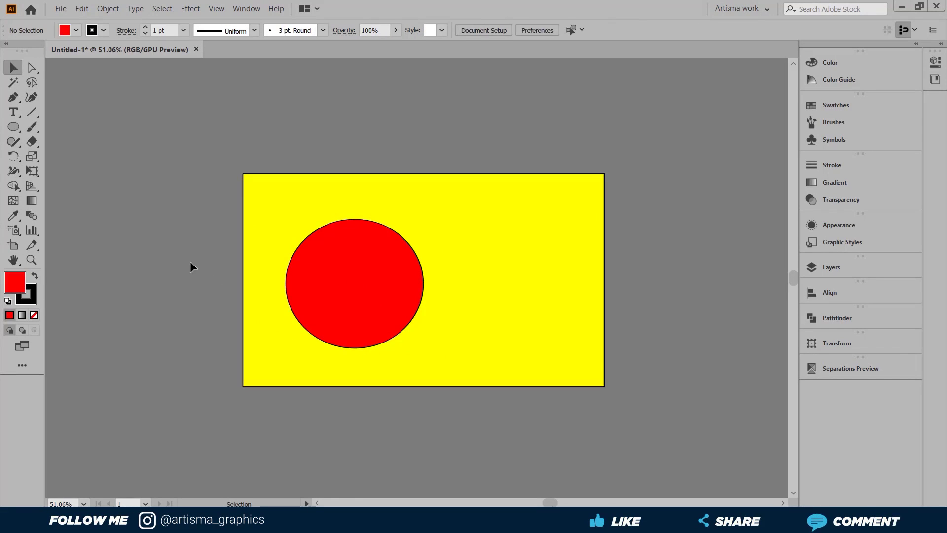